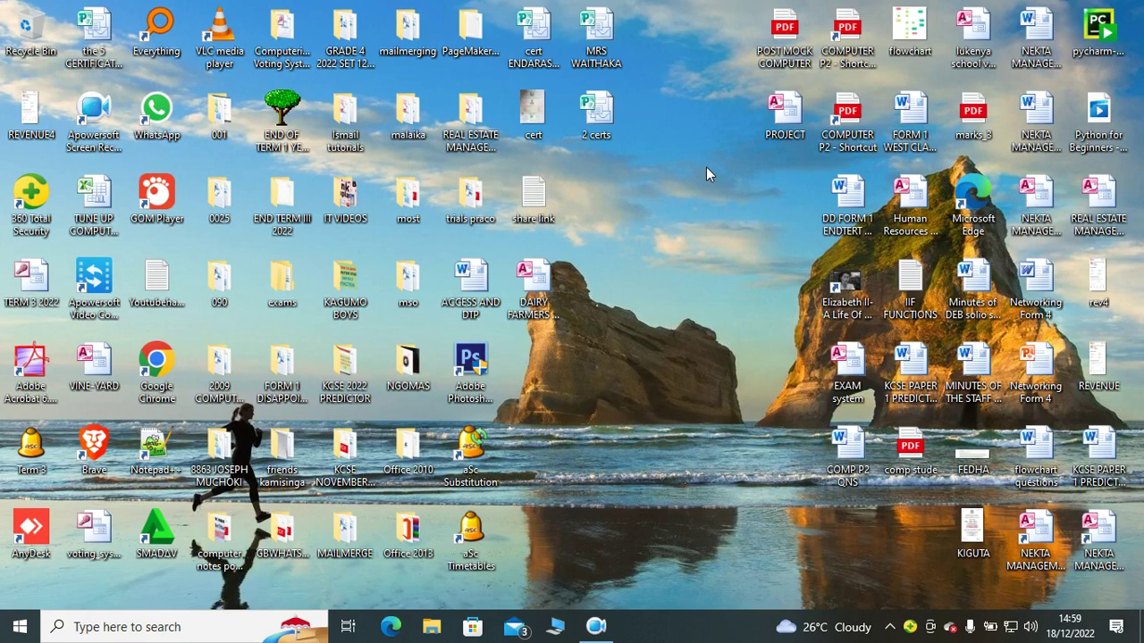
Open the dairy farmers database from the desktop and log in with the username and account password
double_click(547, 284)
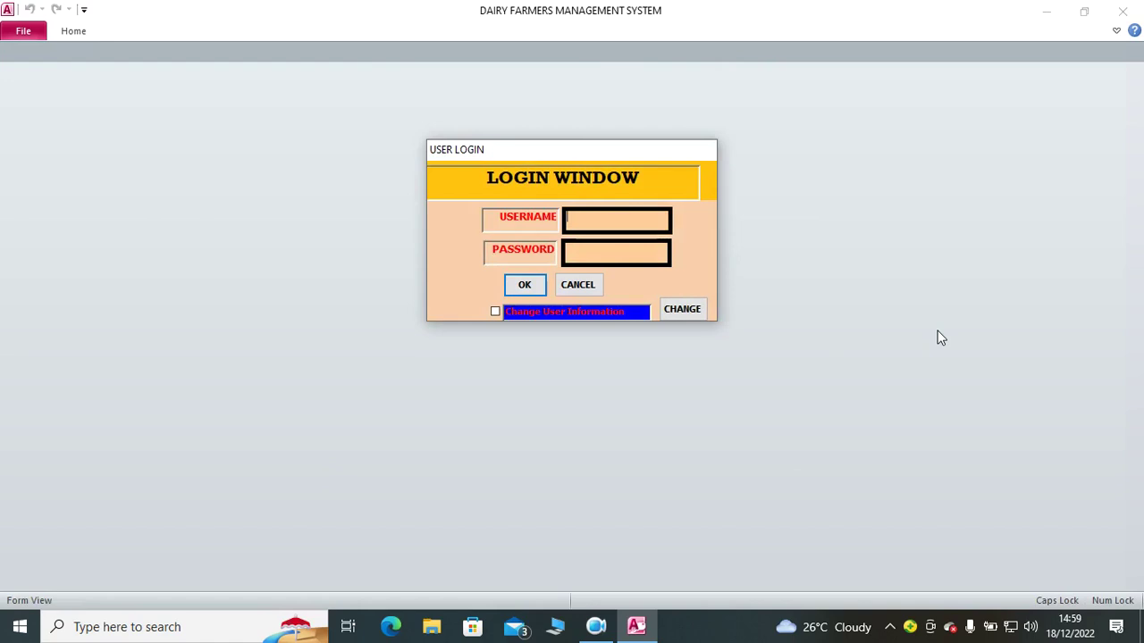
text(DON)
key(Tab)
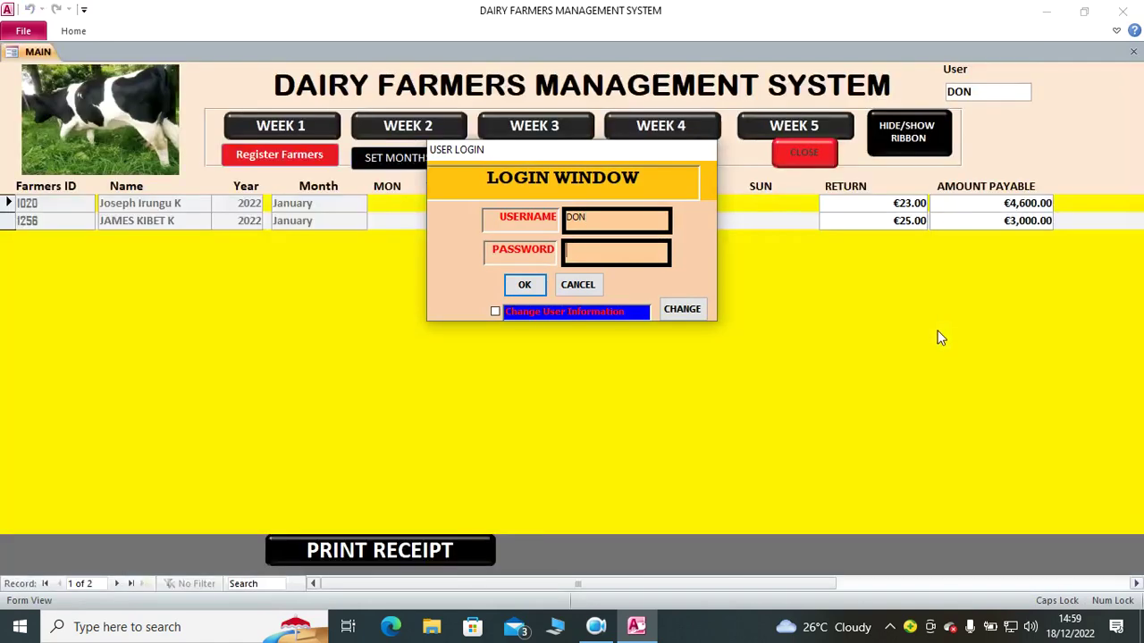
text(***)
click(524, 284)
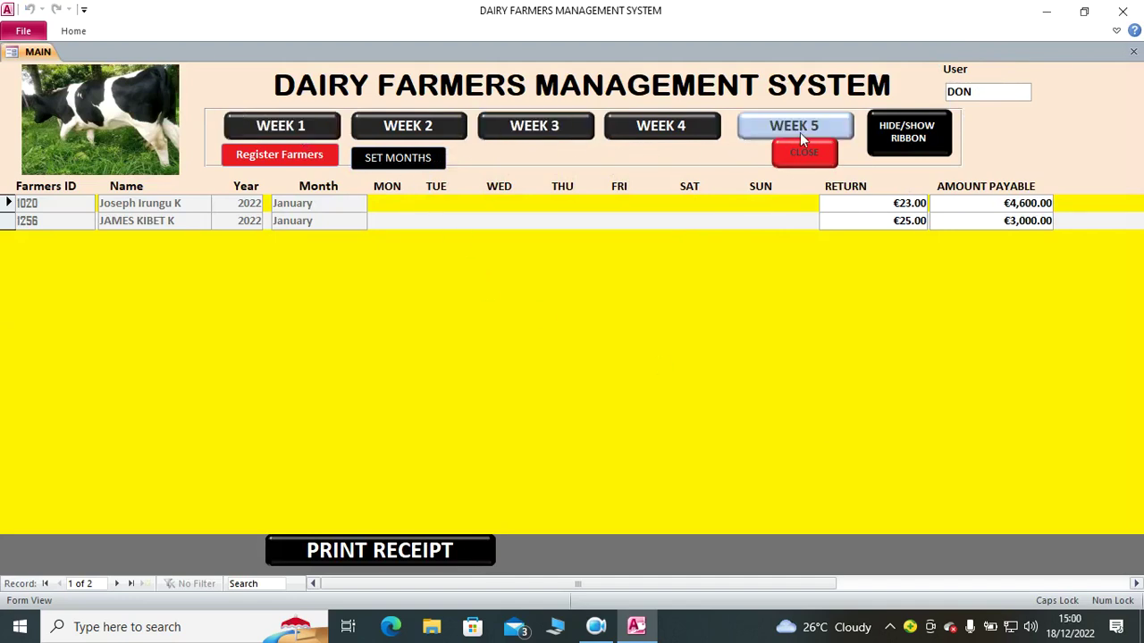
In Week 1, set the first farmer's quantities to 10 for Tuesday, 50 for Wednesday through Saturday, and 4 for Sunday
click(288, 132)
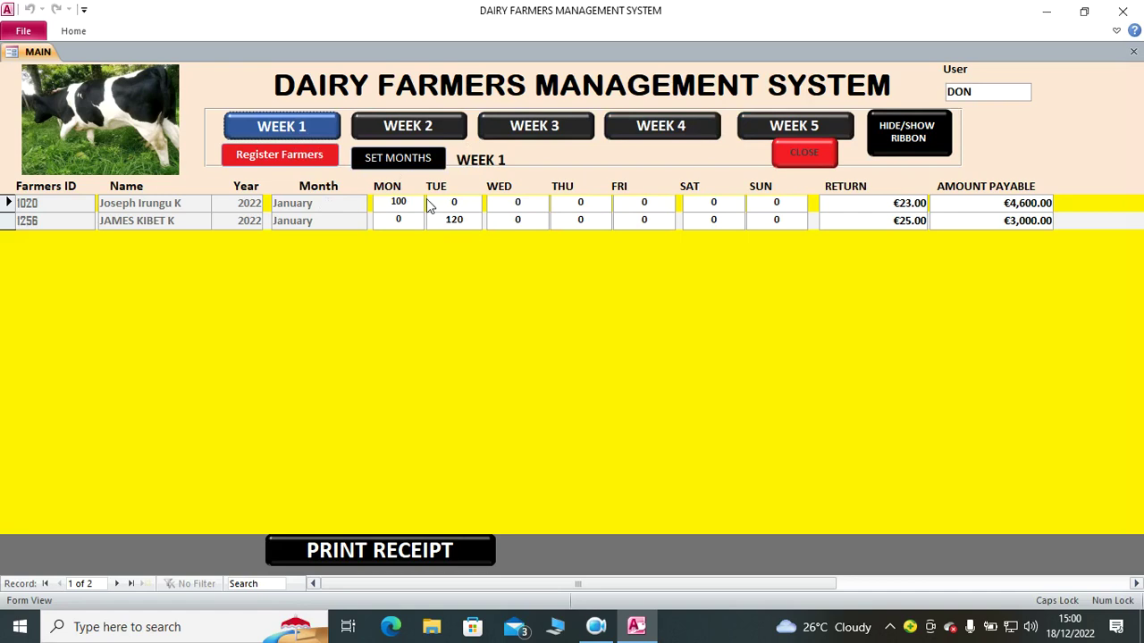
double_click(468, 205)
text(10)
click(516, 203)
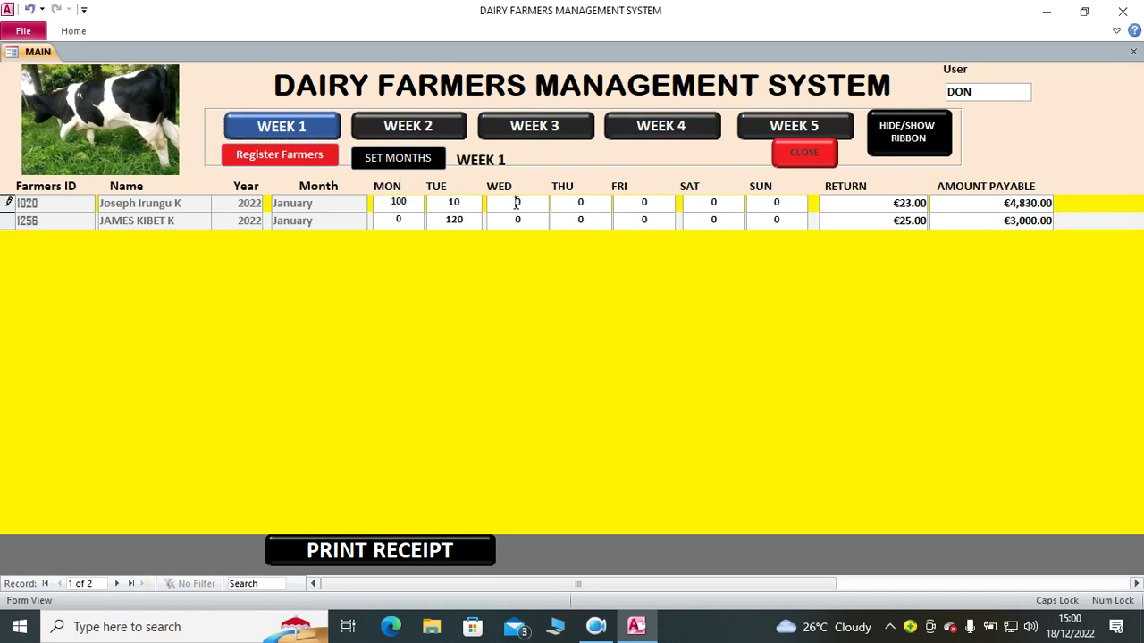
double_click(580, 203)
text(50)
click(630, 205)
double_click(630, 205)
text(50)
click(692, 208)
double_click(692, 208)
text(50)
click(751, 208)
double_click(751, 207)
text(4)
Set the second farmer's Week 1 quantities to 10 for Monday and for Wednesday through Sunday
click(715, 220)
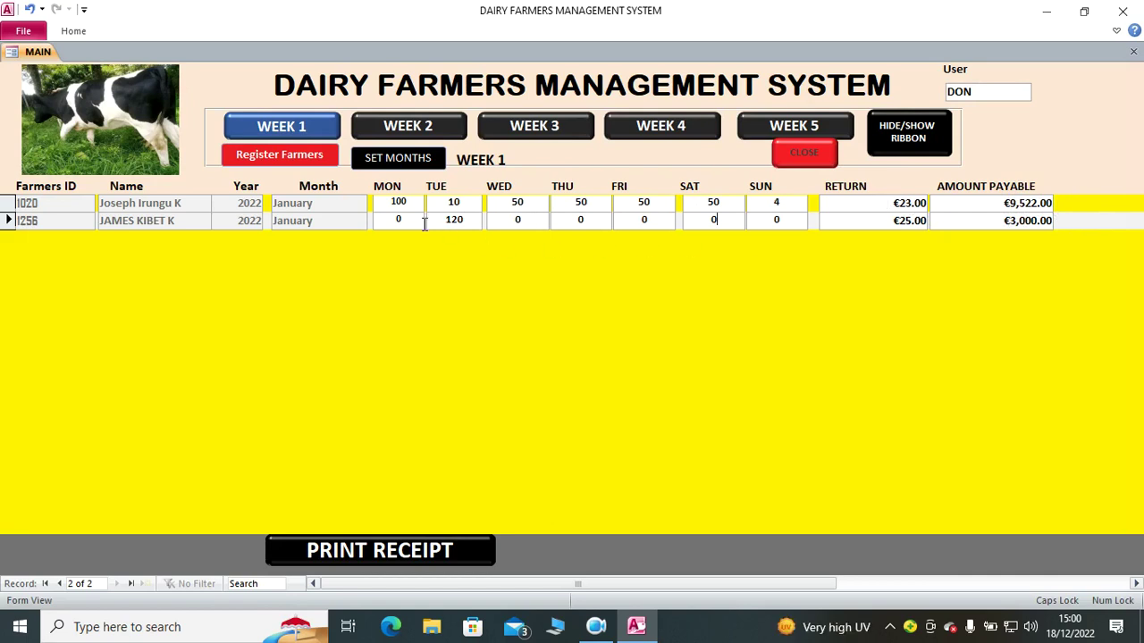
click(379, 223)
text(1)
click(506, 223)
text(1)
click(573, 223)
text(1)
click(636, 224)
text(1)
click(704, 224)
text(1)
click(773, 224)
text(1)
In Week 2, set the first farmer's quantities to 10 for Tuesday, 50 for Wednesday through Saturday, and 550 for Sunday
click(418, 130)
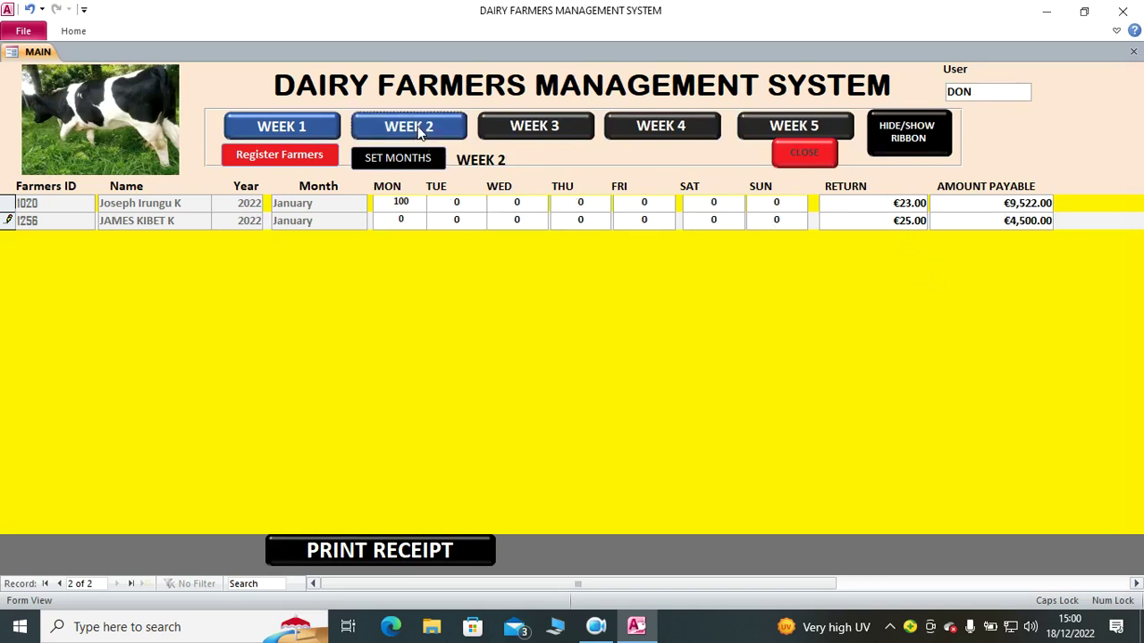
click(464, 206)
text(1)
click(510, 203)
text(5)
click(560, 202)
text(5)
click(638, 203)
text(5)
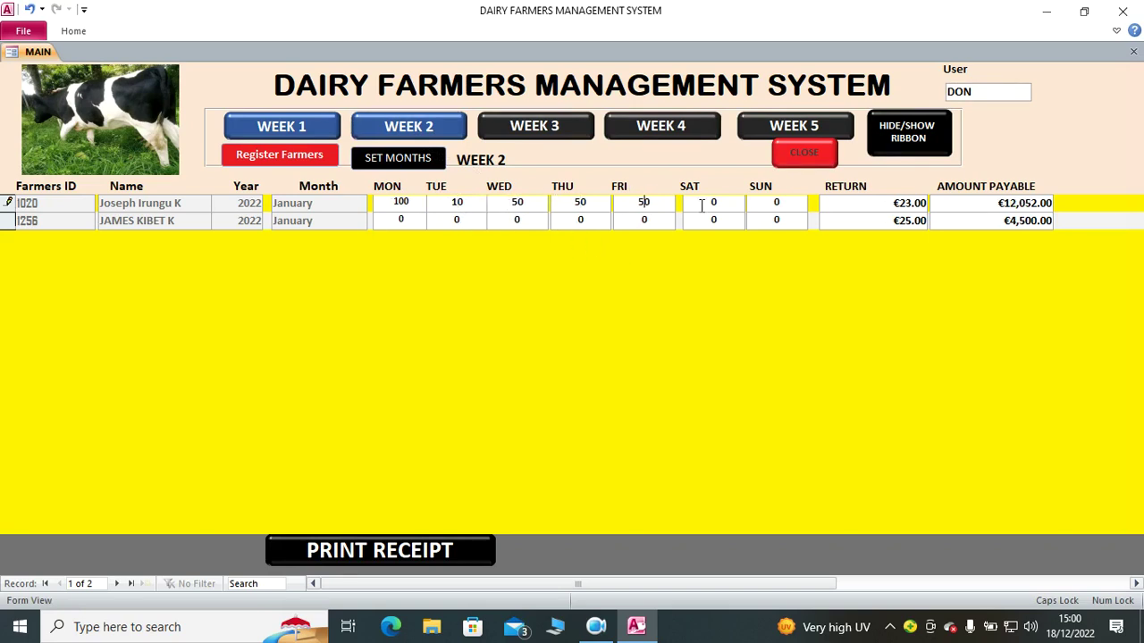
click(706, 203)
text(5)
click(760, 206)
text(5)
Set the second farmer's Week 2 quantities to 1 for every day except Friday
click(396, 219)
text(1)
click(474, 219)
text(1)
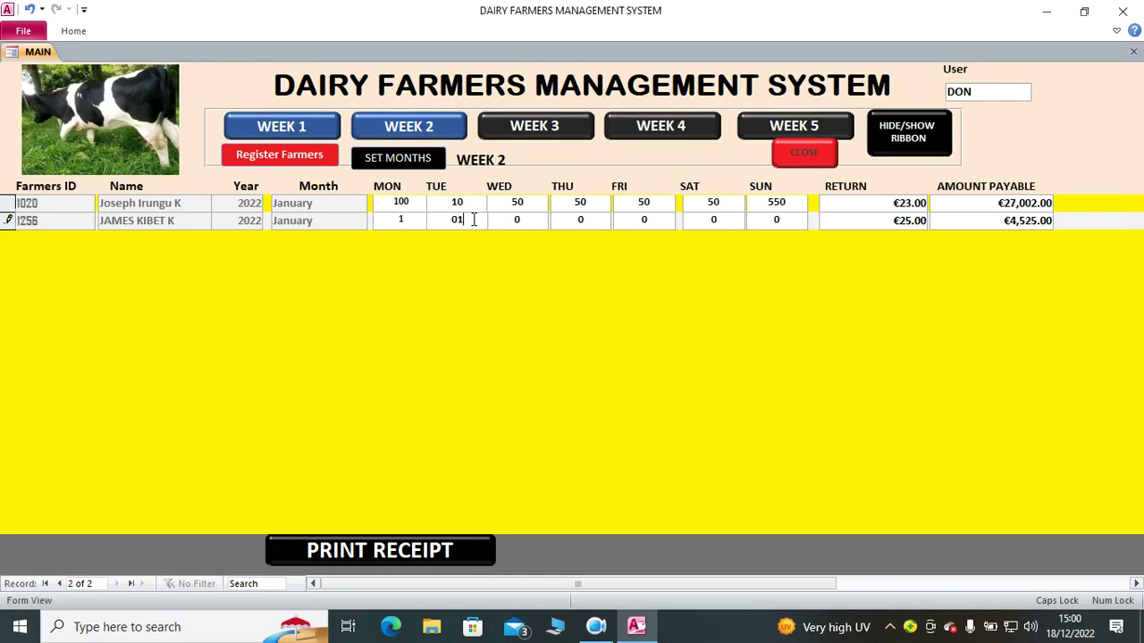
click(536, 221)
text(1)
click(597, 222)
text(1)
click(646, 220)
click(721, 221)
text(1)
click(790, 222)
text(1)
click(676, 225)
Add a new farmer record with the farmer's ID, name and telephone number, location LONDON, and the next of kin's name
click(250, 154)
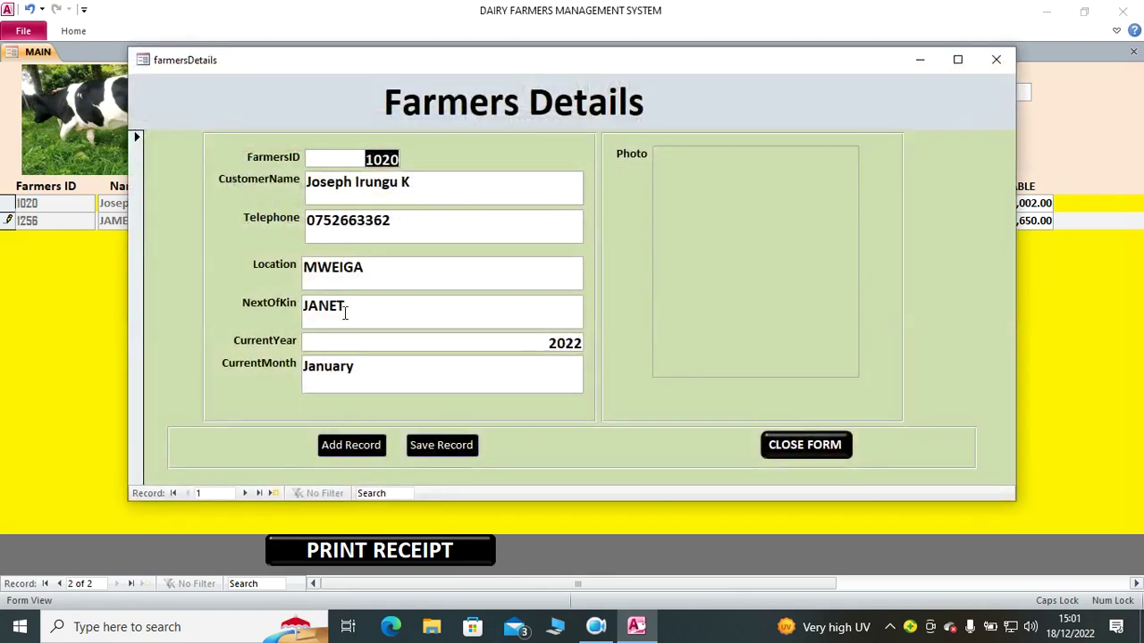
click(380, 446)
click(349, 159)
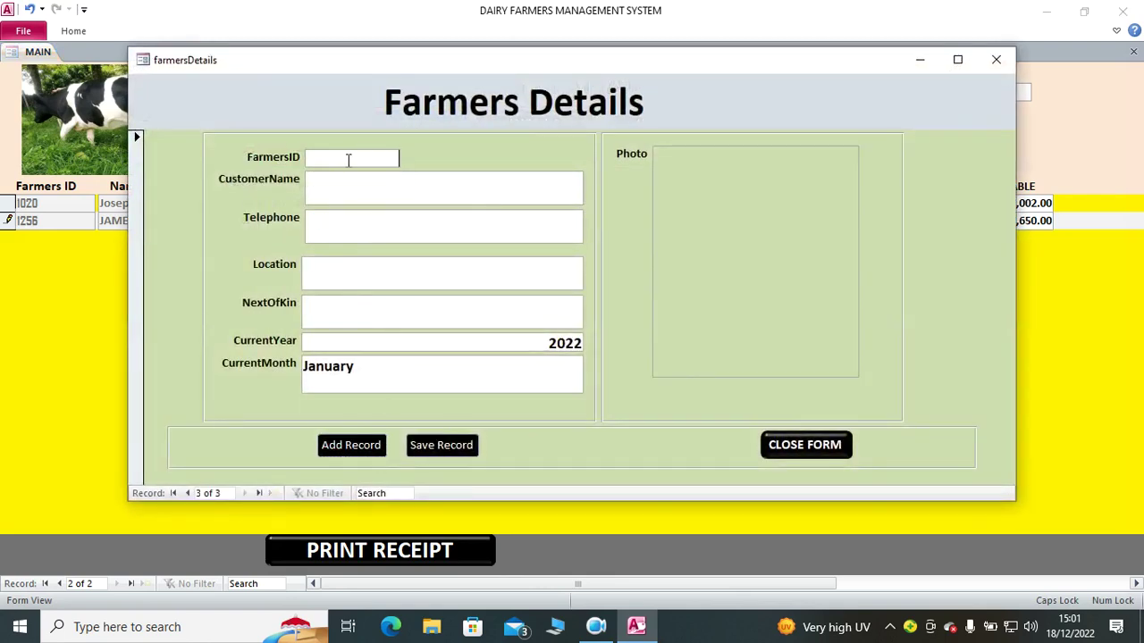
text(45002)
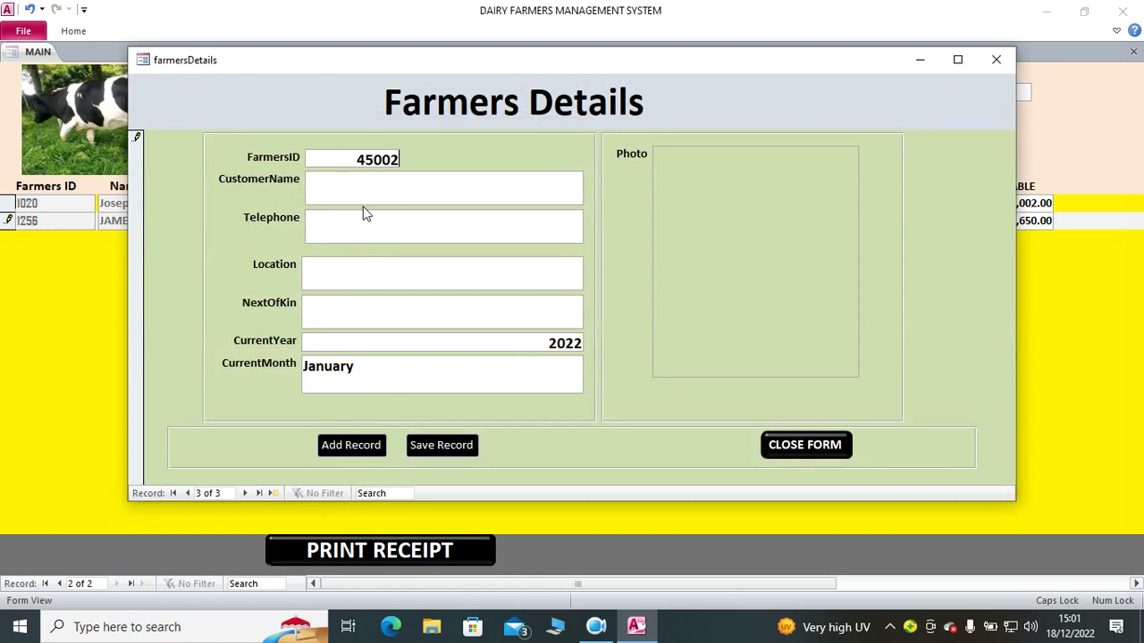
click(363, 193)
text(SAMUEL THE II)
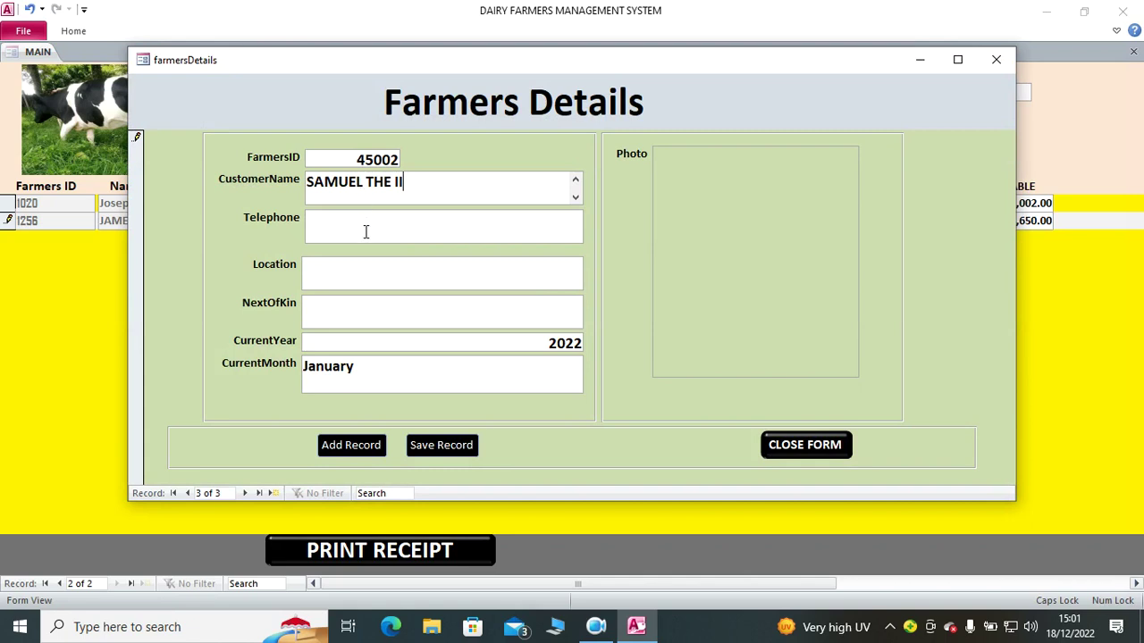
click(365, 228)
text(54541221)
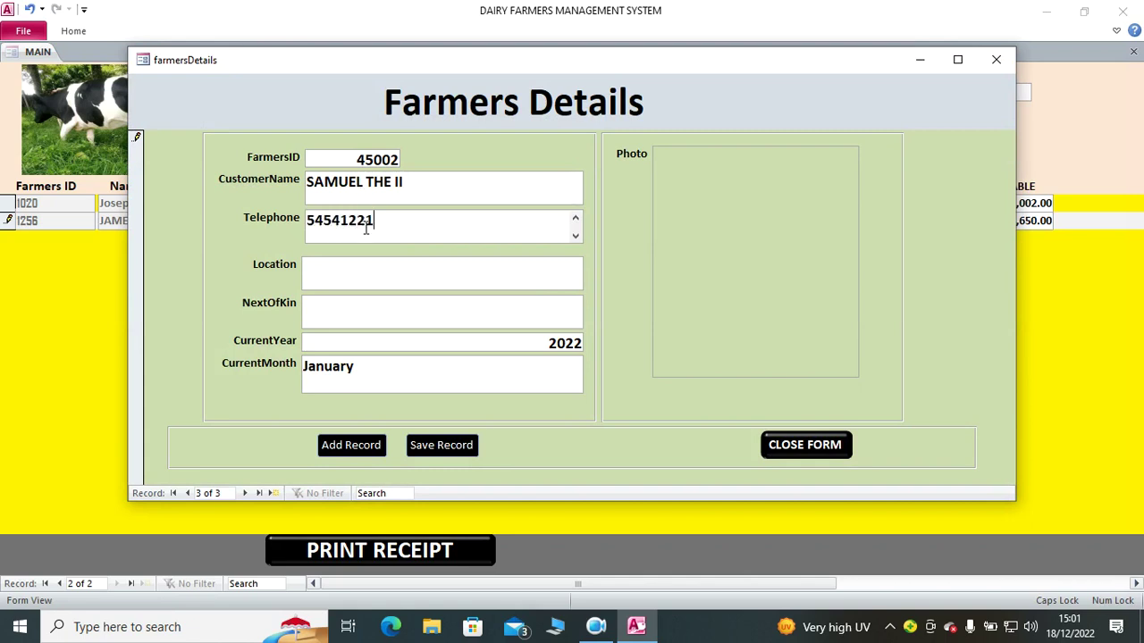
click(395, 270)
text(LONDON)
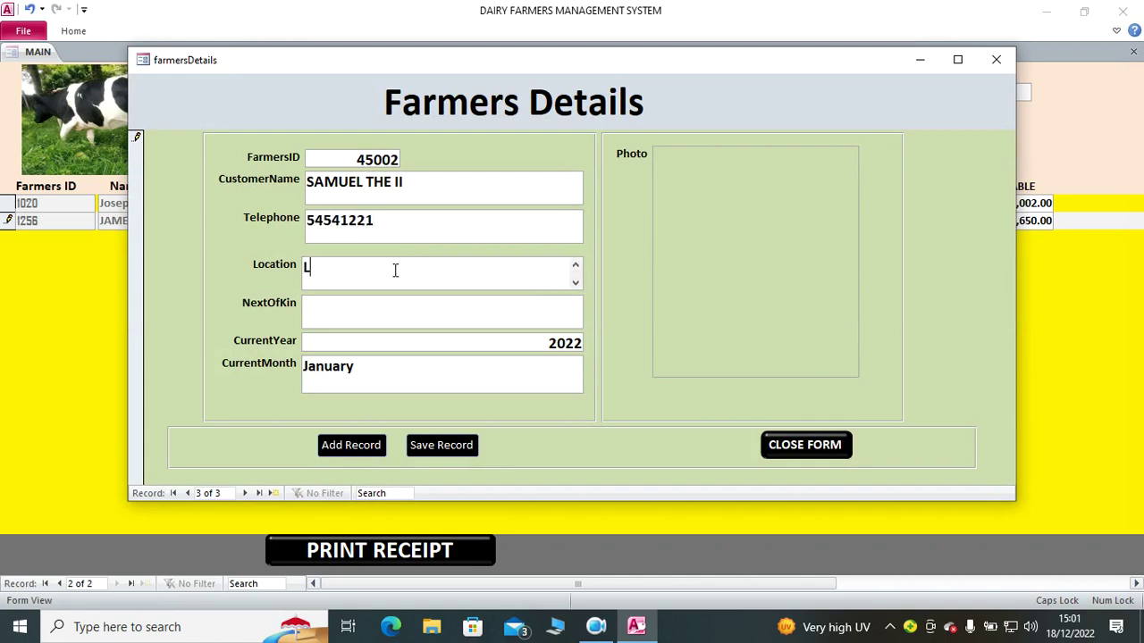
click(399, 309)
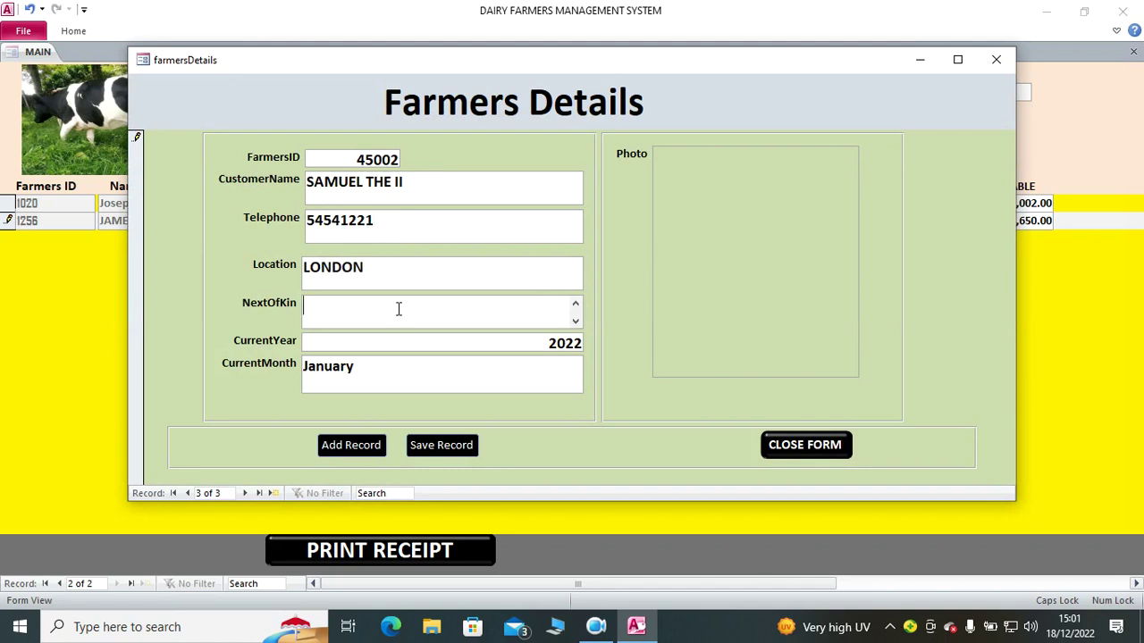
text(JAMES)
Save the new farmer record and close the Farmers Details form, confirming the exit
click(438, 451)
click(804, 444)
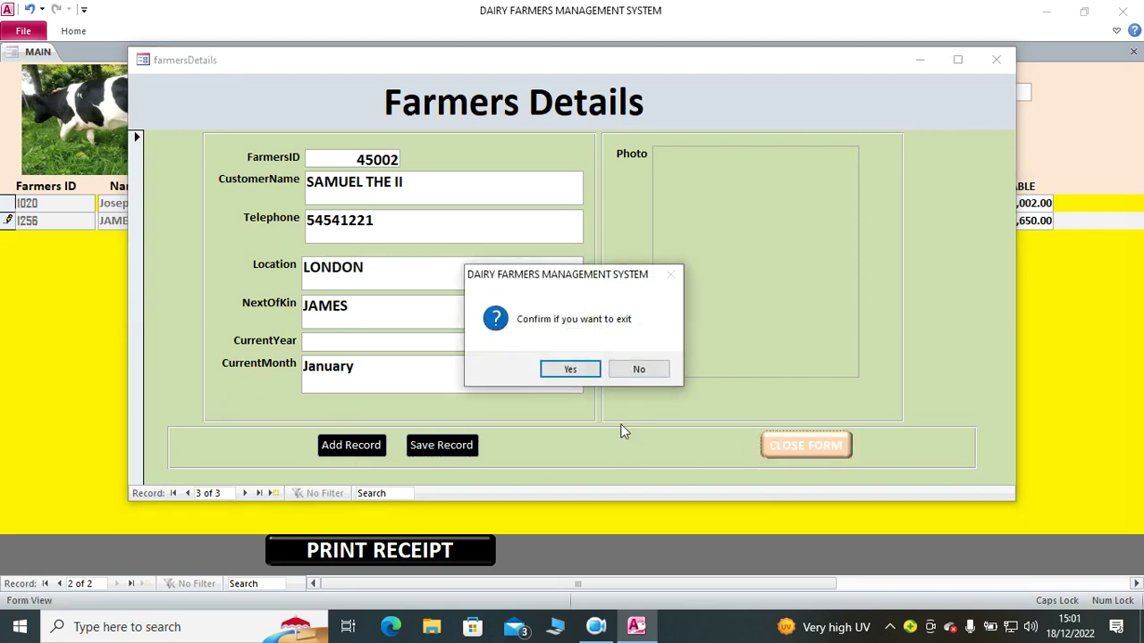
click(568, 367)
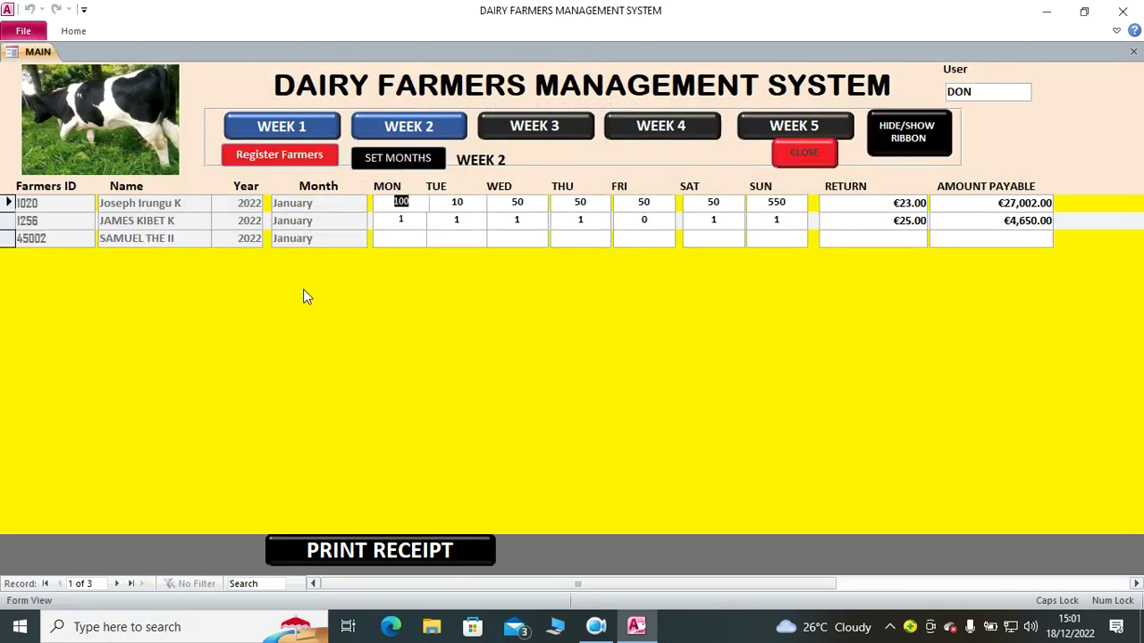
Enter the new farmer's Week 2 quantities as 4 for Monday and 5 for Tuesday through Sunday
click(402, 237)
text(4)
click(461, 237)
text(5)
click(529, 237)
text(5)
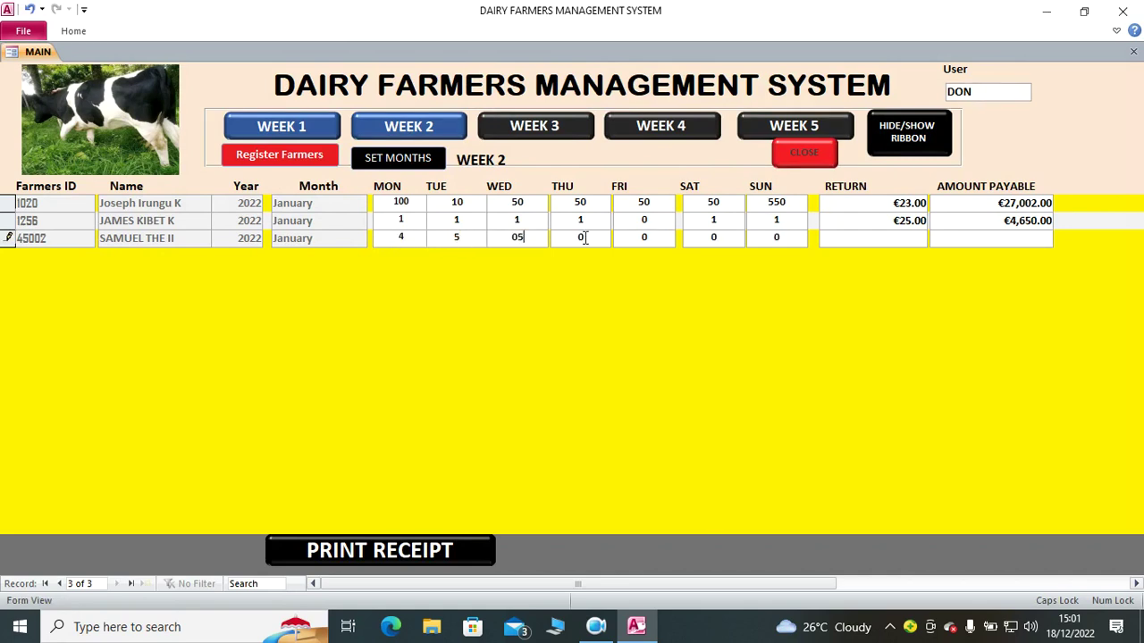
click(604, 238)
text(5)
click(658, 239)
text(5)
click(732, 240)
text(5)
click(791, 238)
text(5)
Set the new farmer's return rate to 40 and commit the record
click(859, 239)
text(40)
click(952, 237)
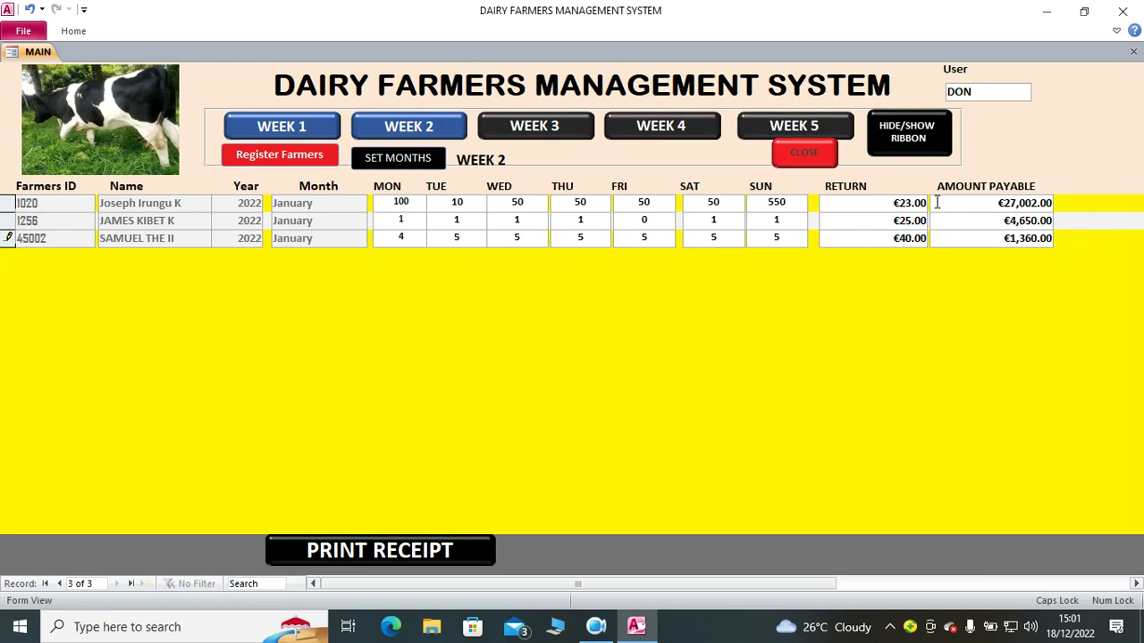
key(Tab)
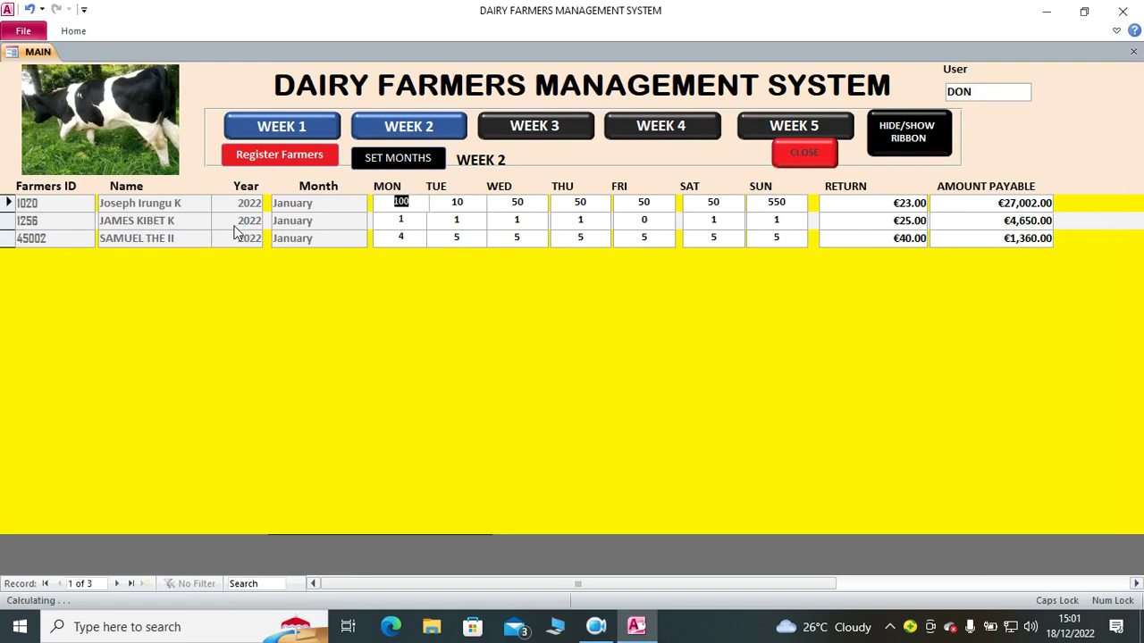
Generate the receipt report for the first farmer, review it, and close the report
click(419, 201)
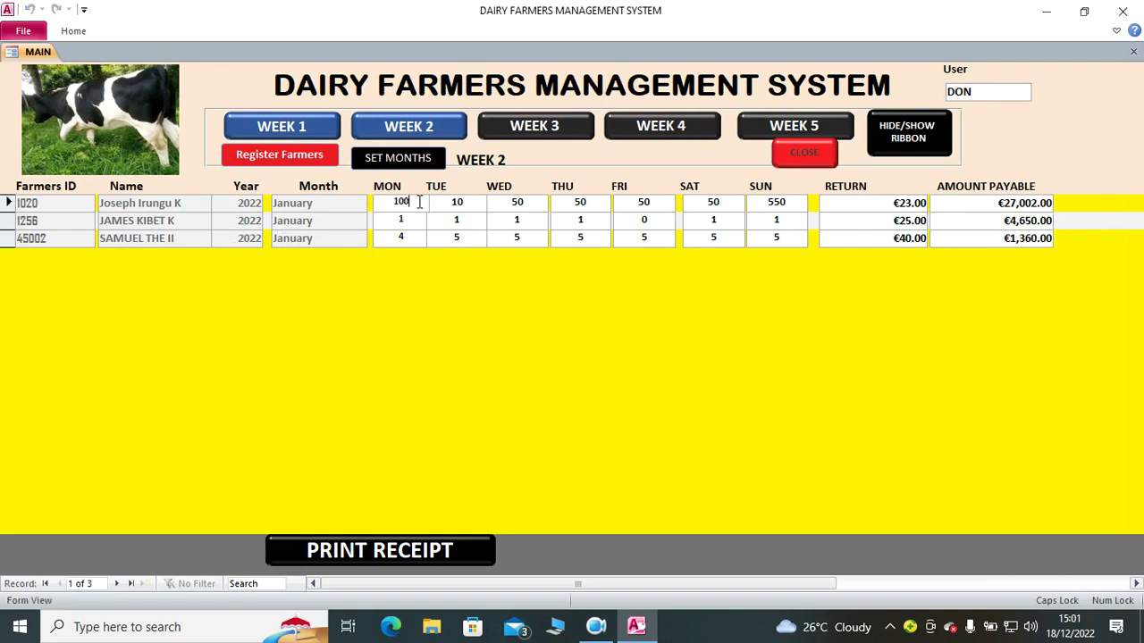
click(453, 551)
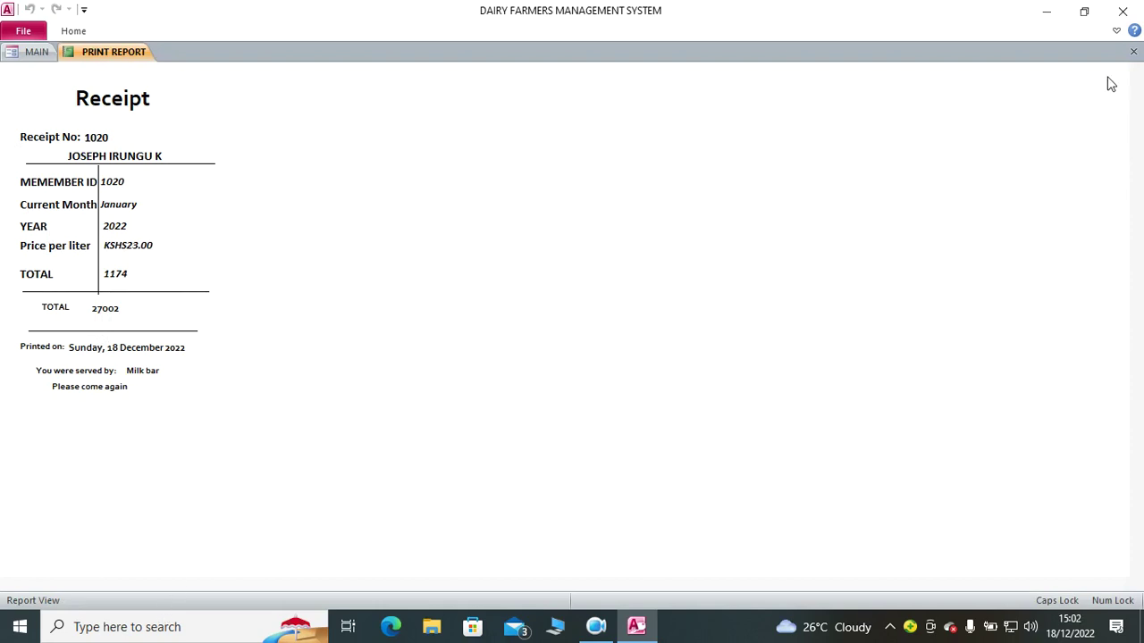
click(1133, 50)
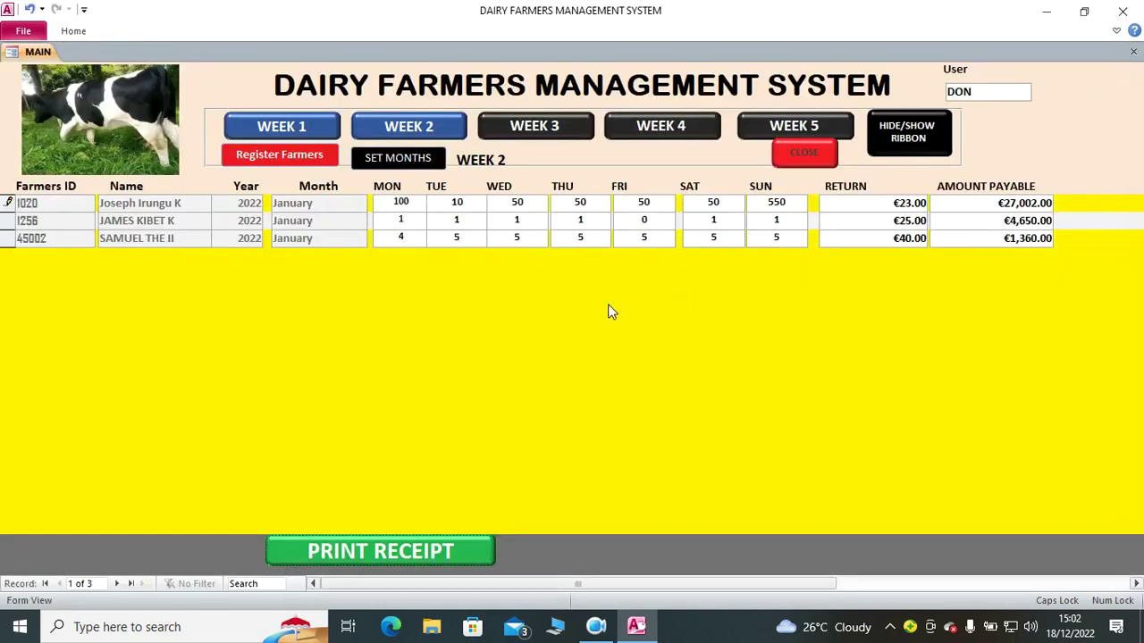
Toggle the ribbon off and on, look at its Home commands, and leave the ribbon hidden
click(907, 138)
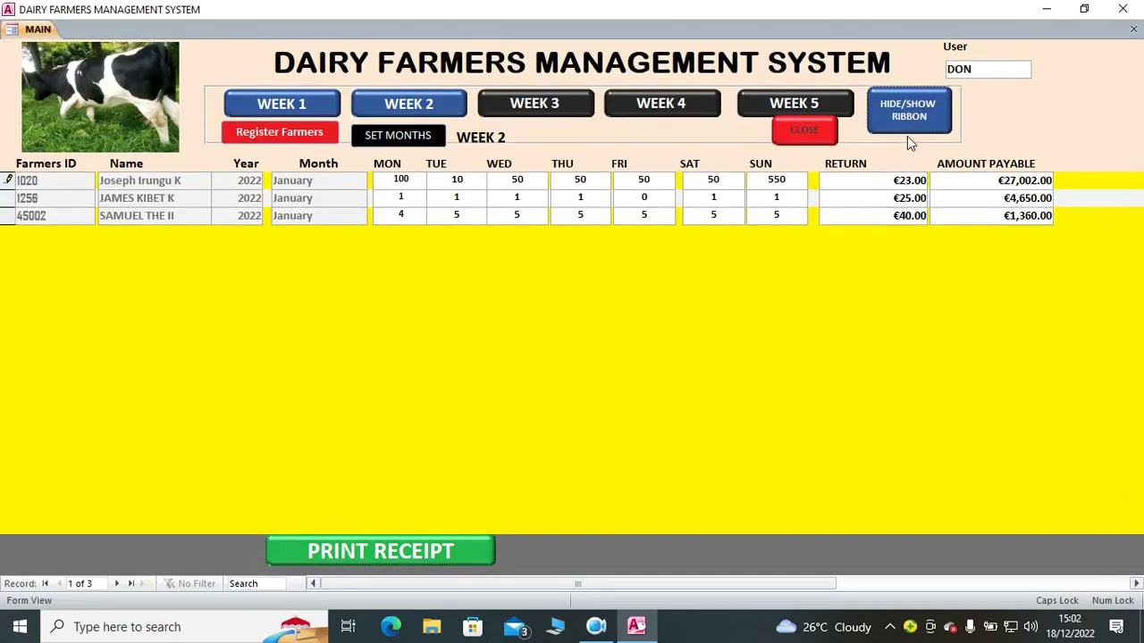
click(906, 107)
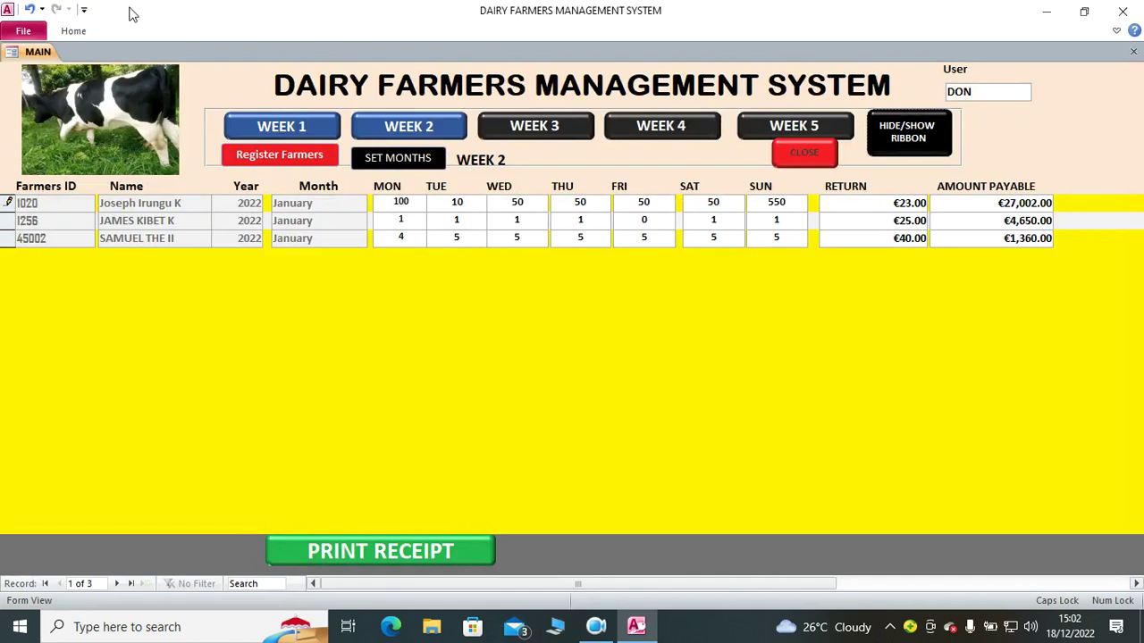
click(71, 30)
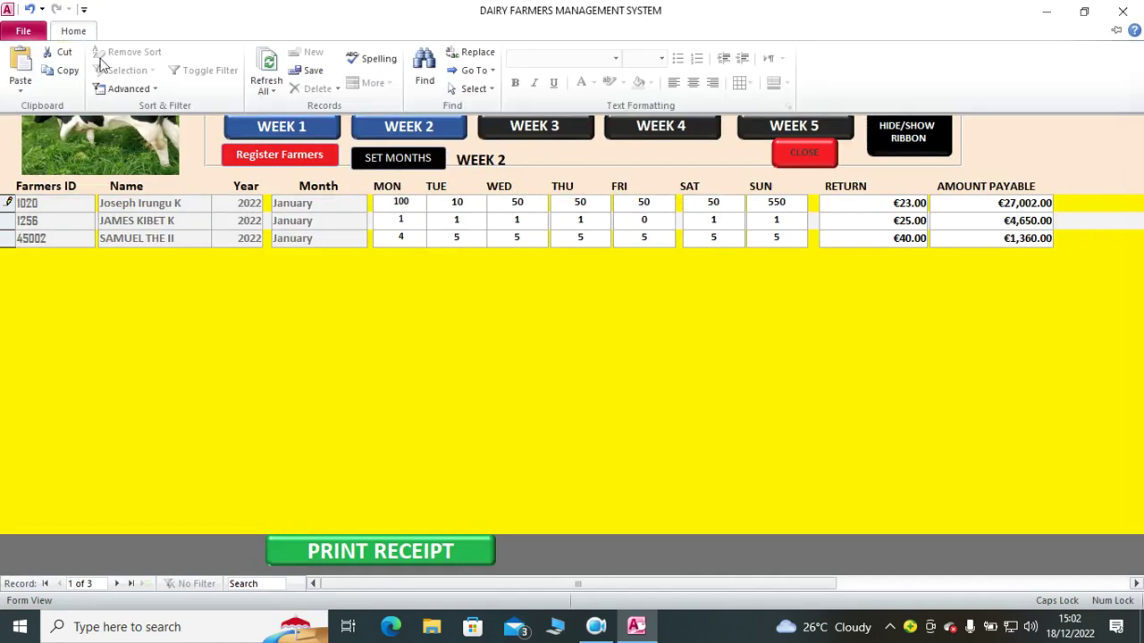
click(911, 141)
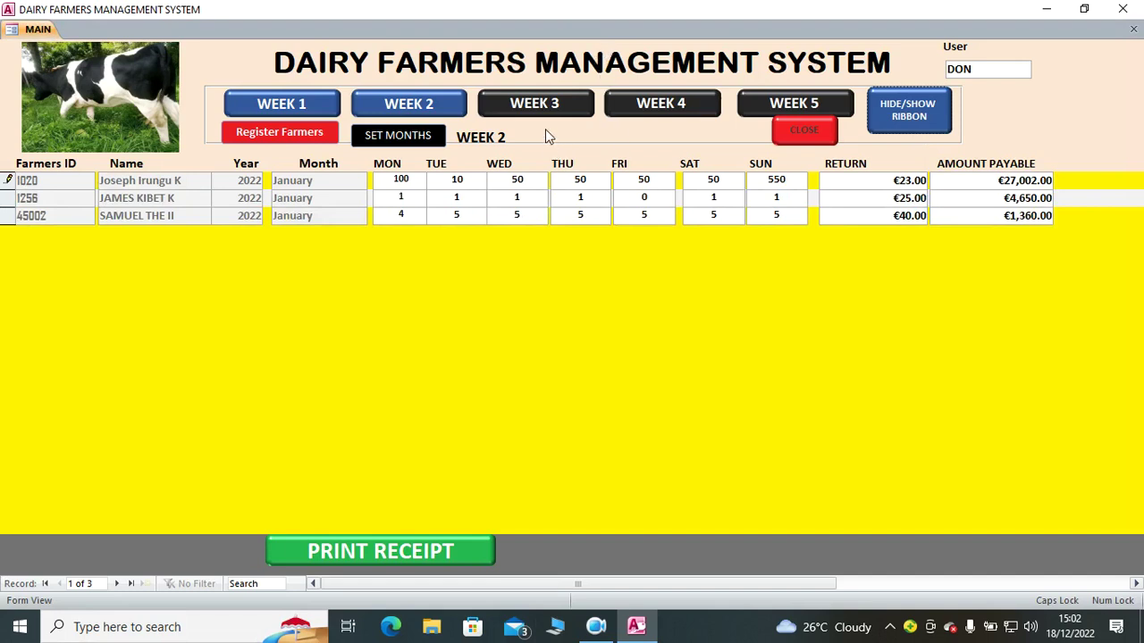
Display the Week 3, Week 4 and Week 5 entries in turn
click(535, 106)
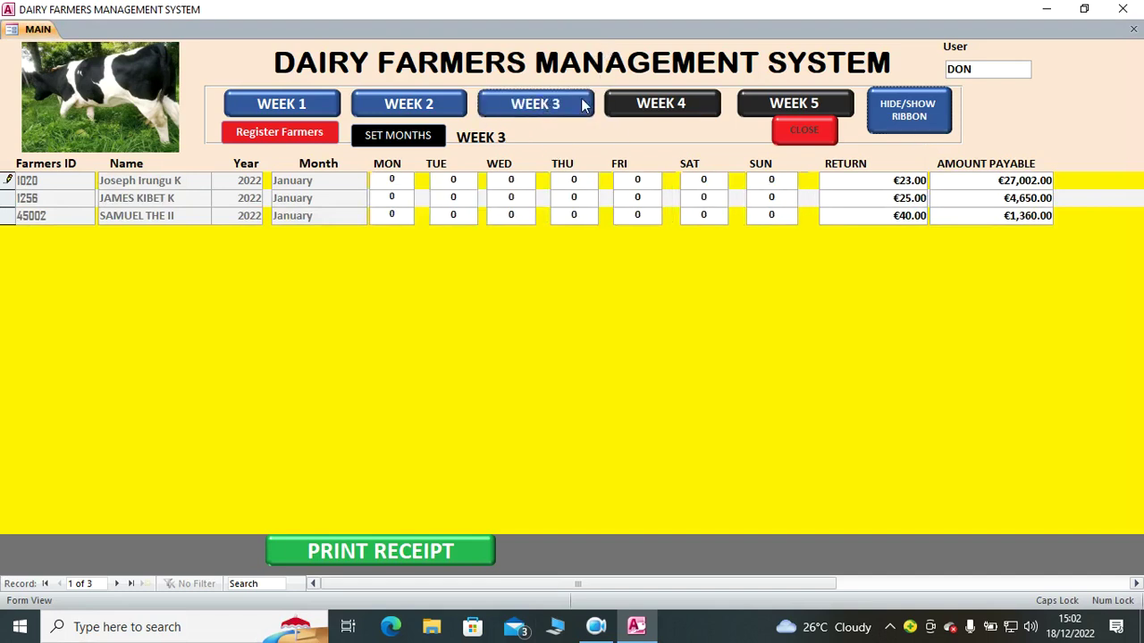
click(662, 107)
click(766, 107)
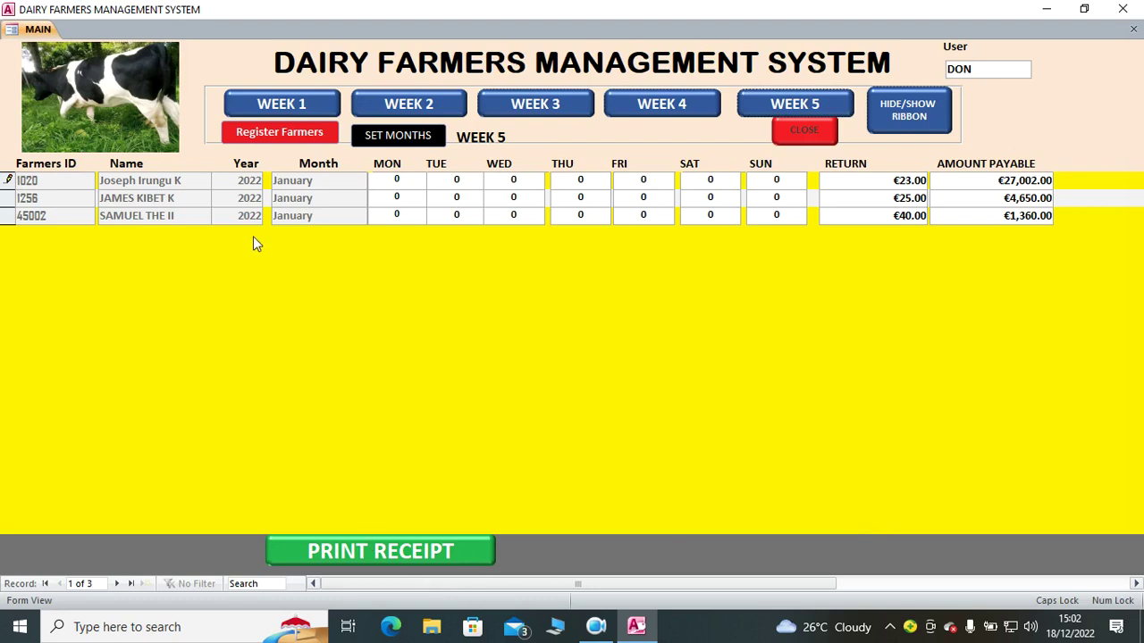
Set the current month to February for all farmers, accept the update queries, and close the month settings
click(399, 138)
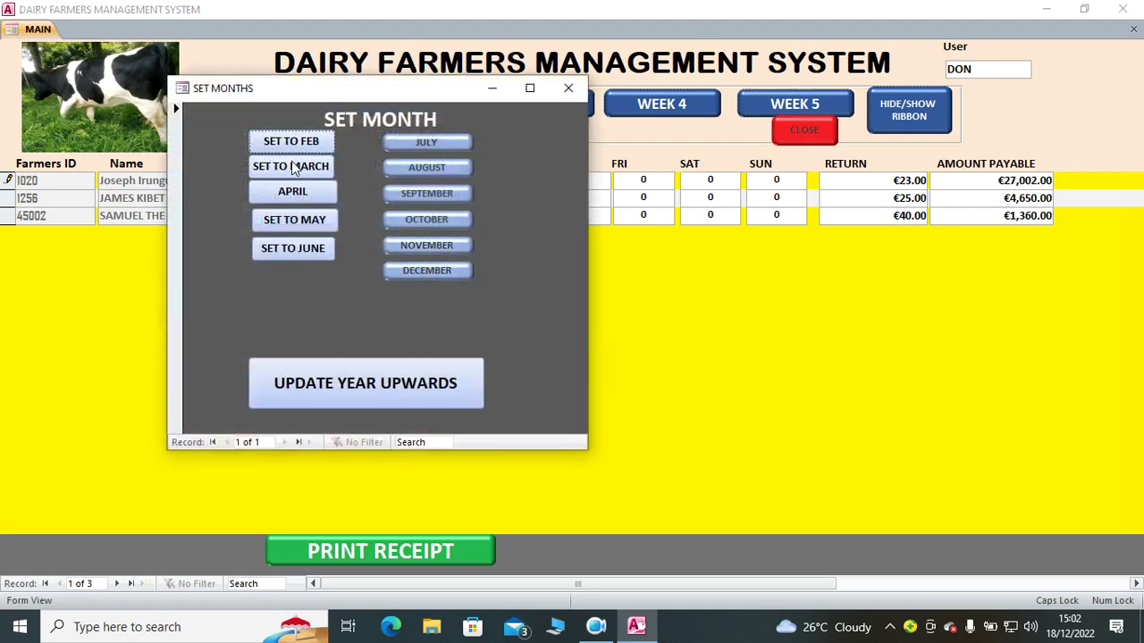
click(313, 144)
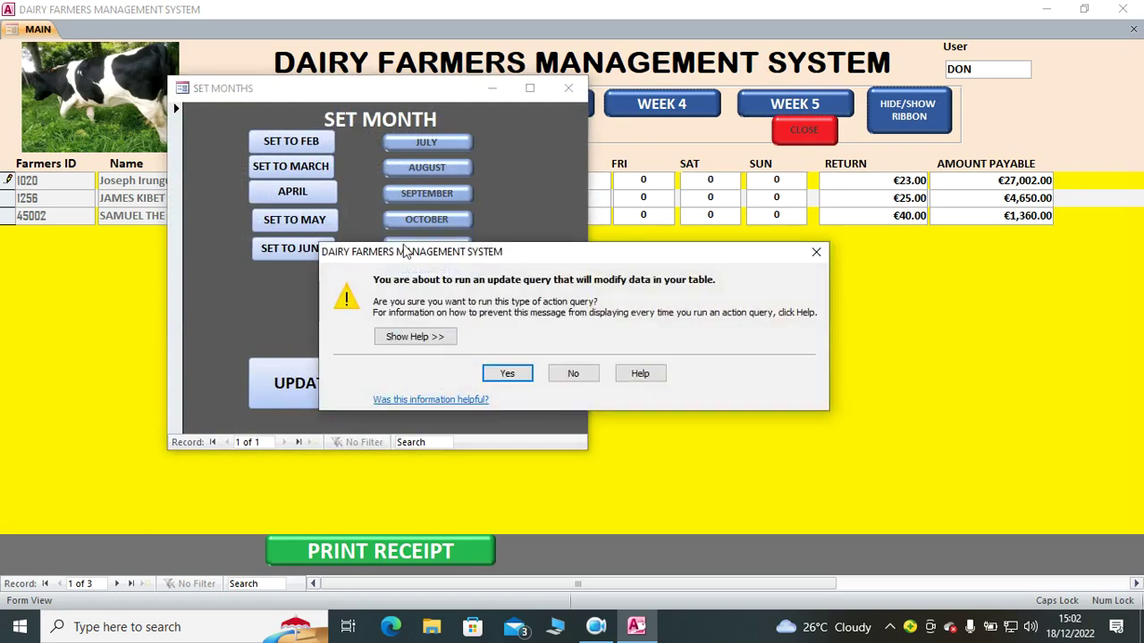
click(514, 373)
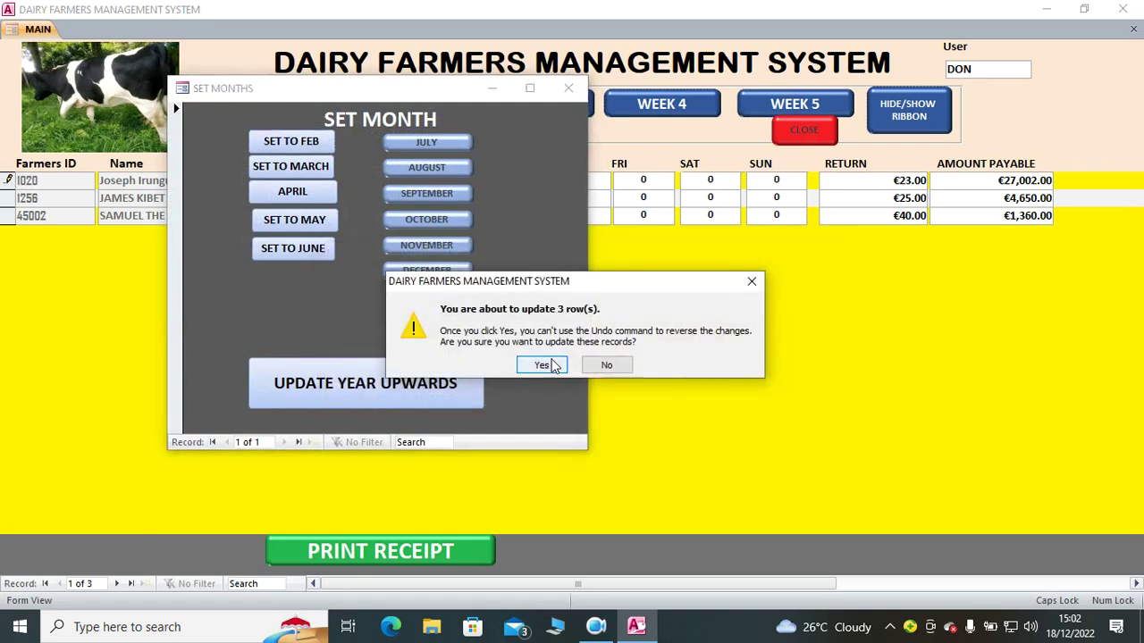
click(542, 364)
click(508, 372)
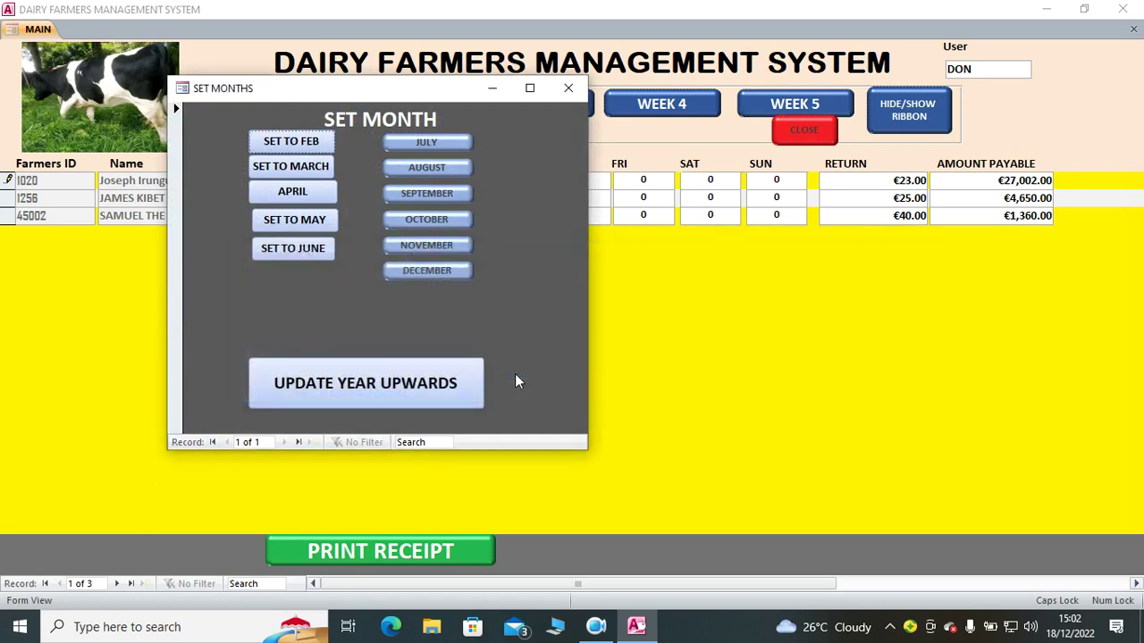
click(568, 88)
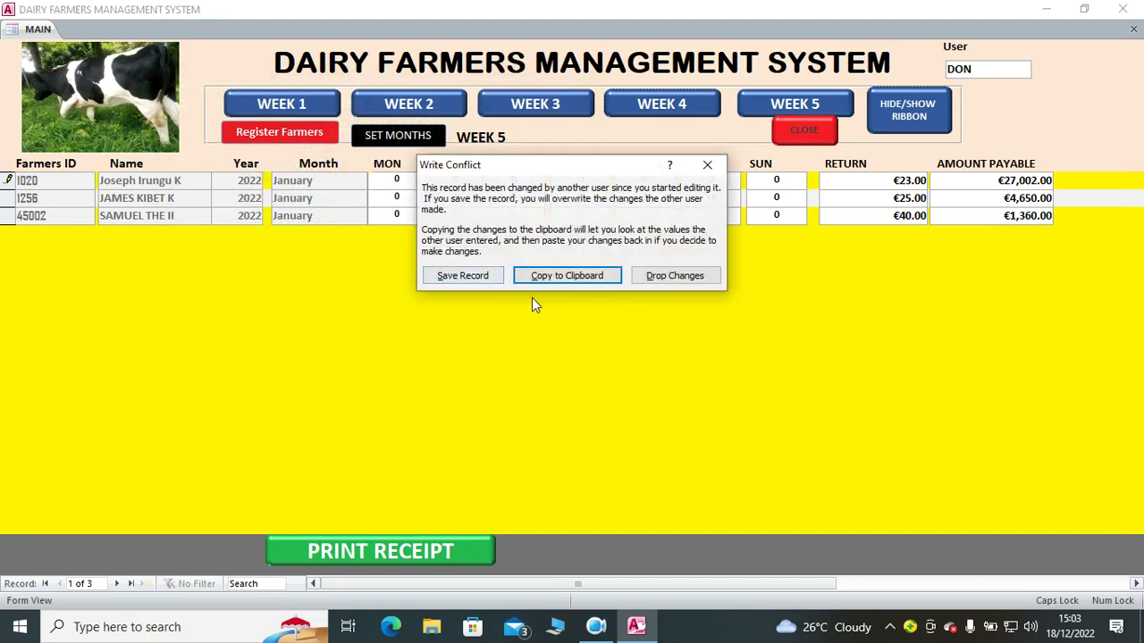
Save the conflicting record, view the first farmer's details in the registration form, and close the form
click(479, 278)
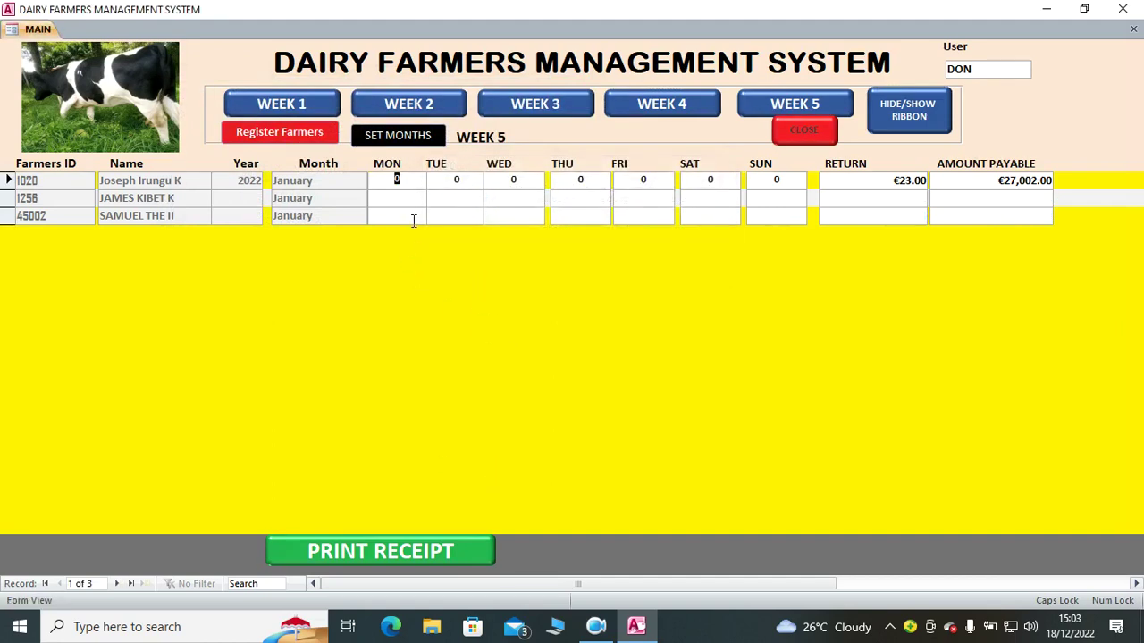
click(295, 134)
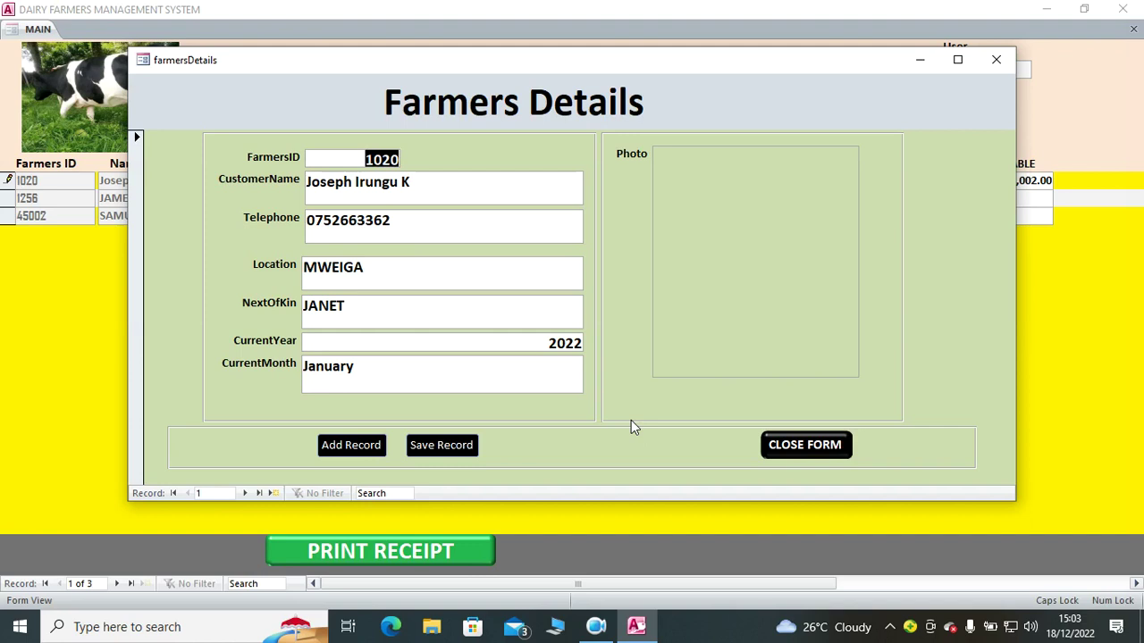
click(809, 453)
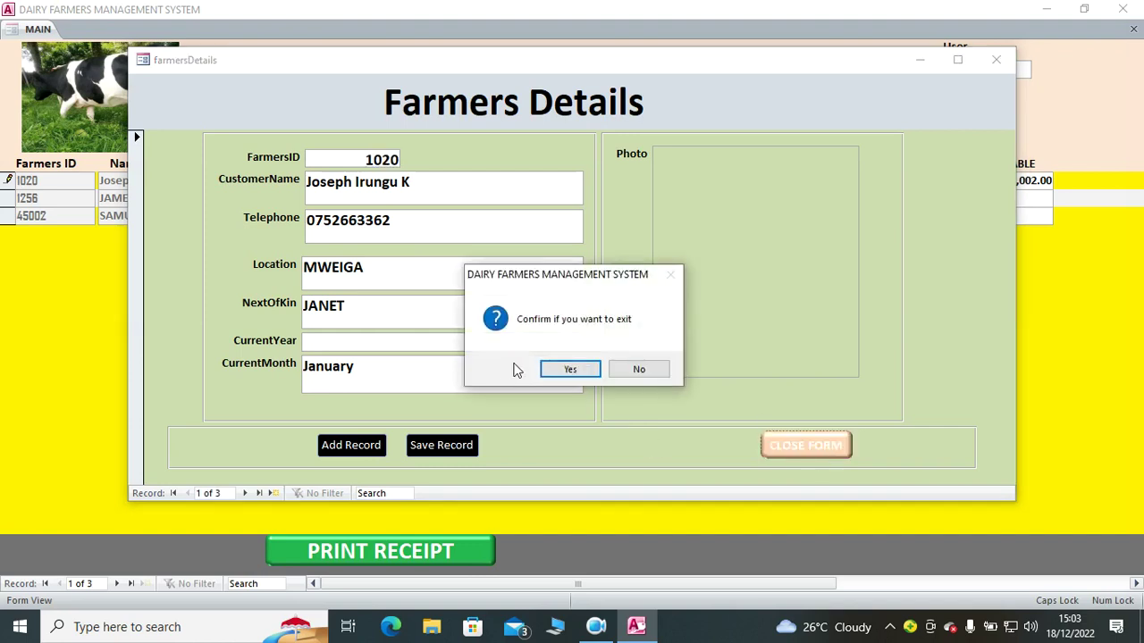
click(549, 370)
click(345, 215)
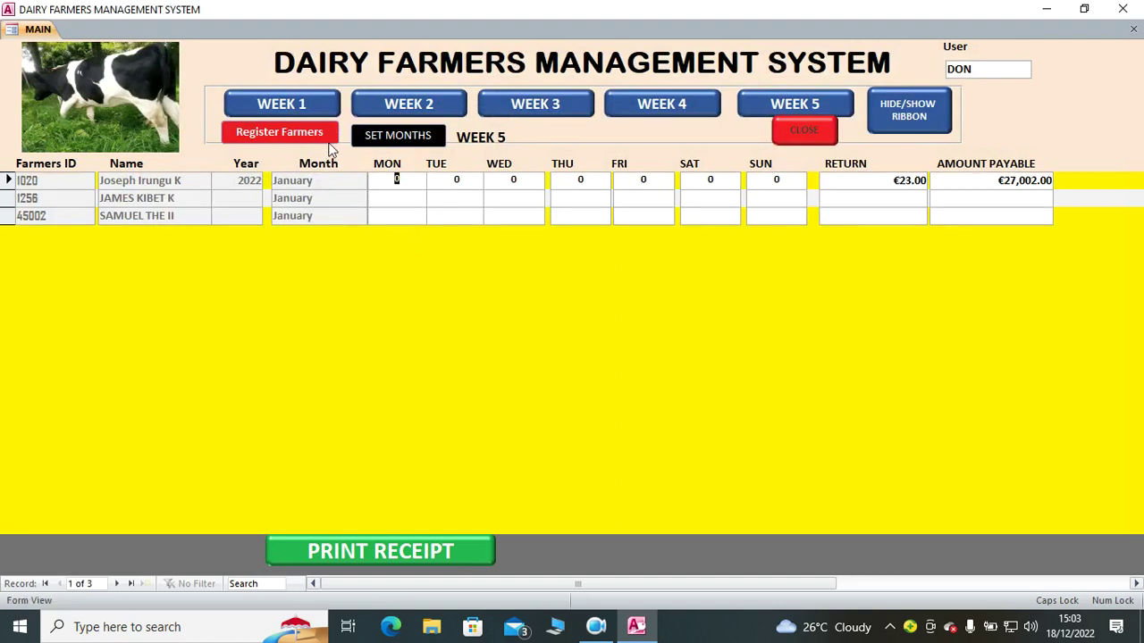
Reapply February as the current month for all farmers and accept the update
click(390, 138)
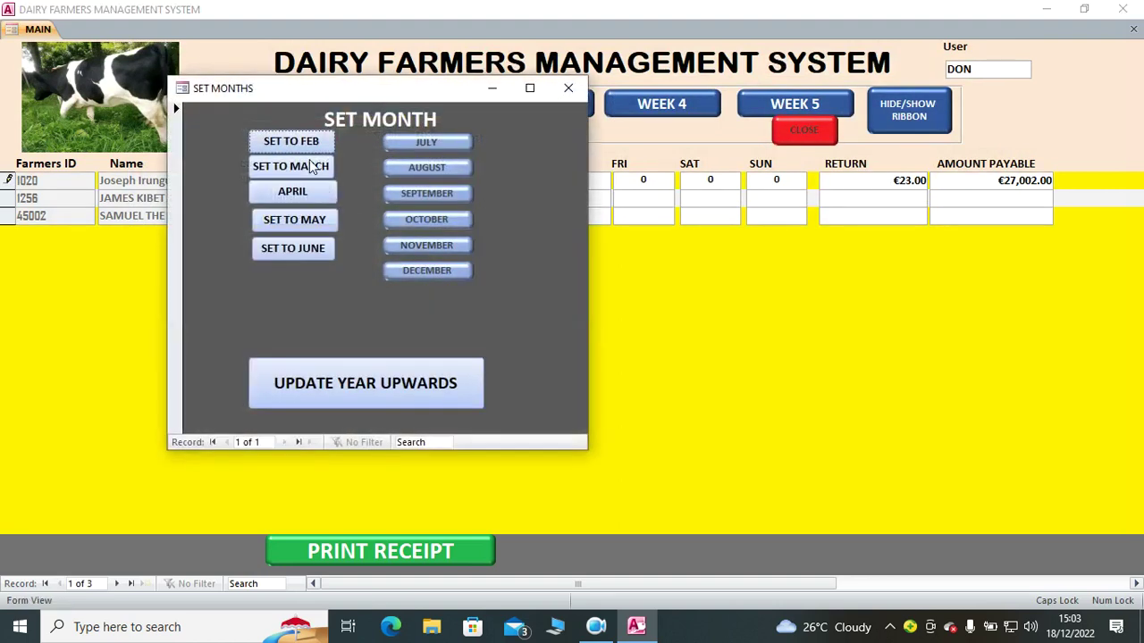
click(304, 150)
click(503, 370)
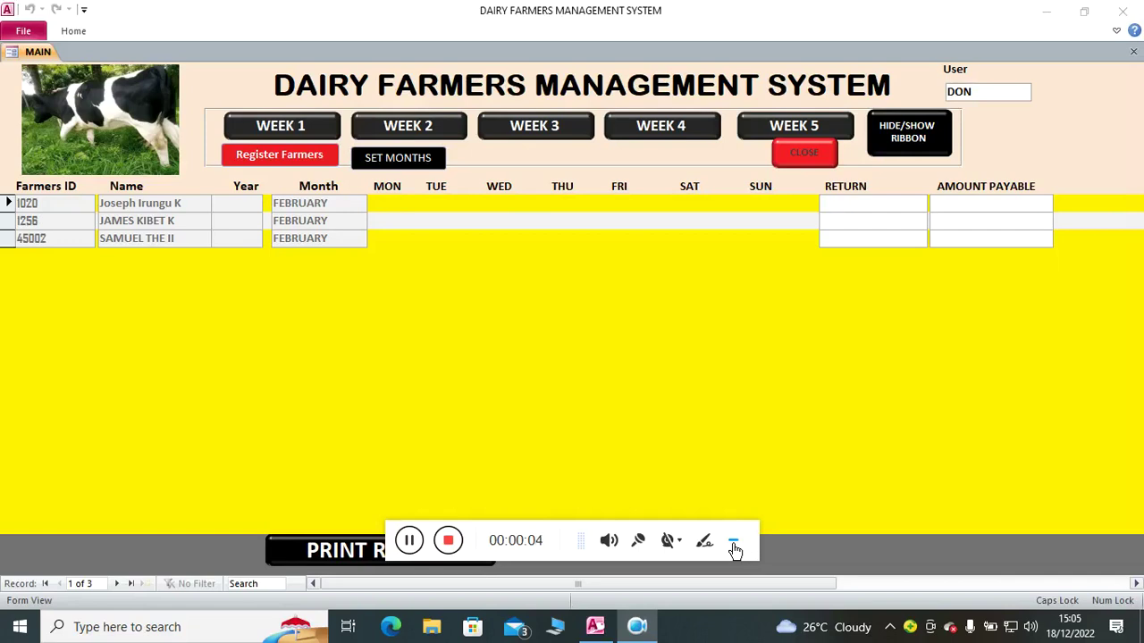
click(733, 544)
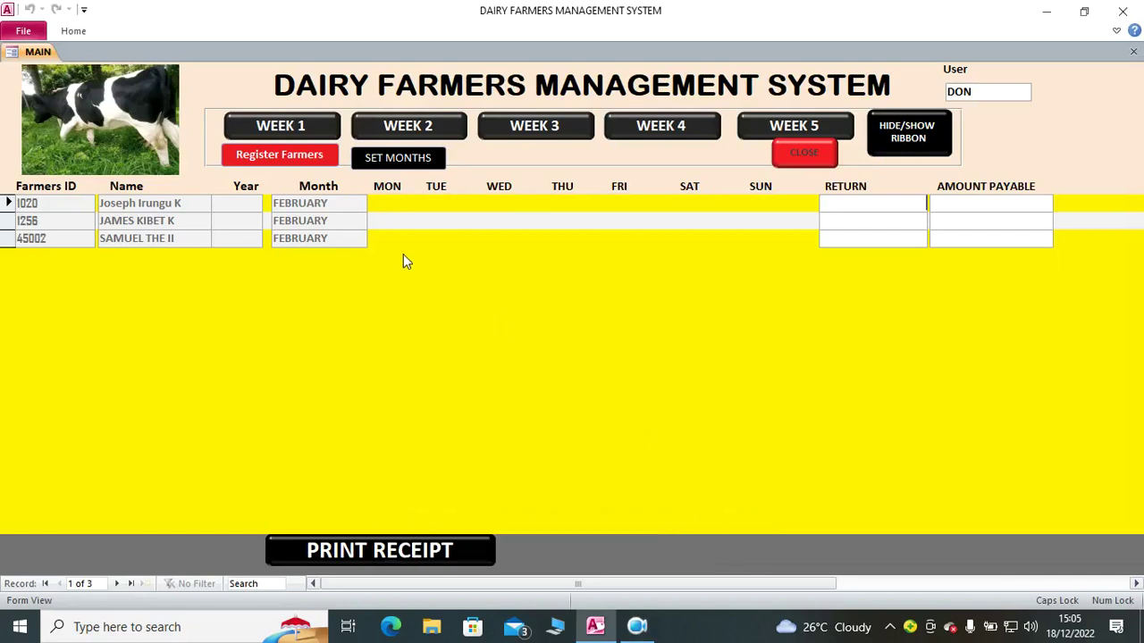